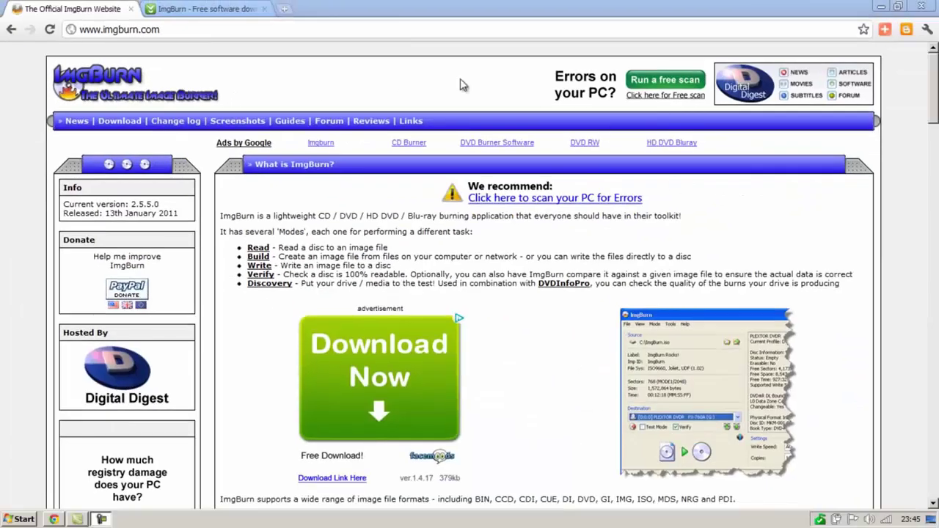
Download SetupImgBurn_2.5.5.0.exe from the CNET download page, keep the file and run it.
{"action": "left_click", "coordinate": [267, 6]}
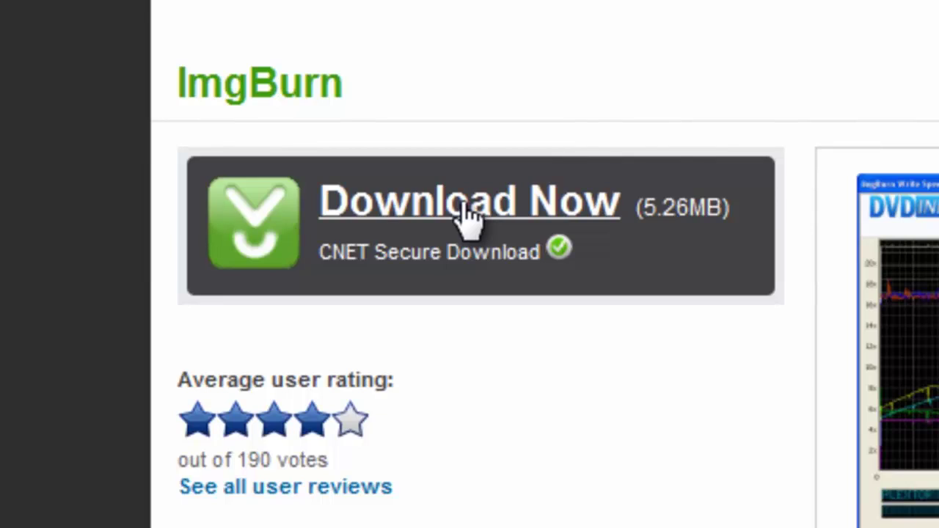
{"action": "left_click", "coordinate": [468, 213]}
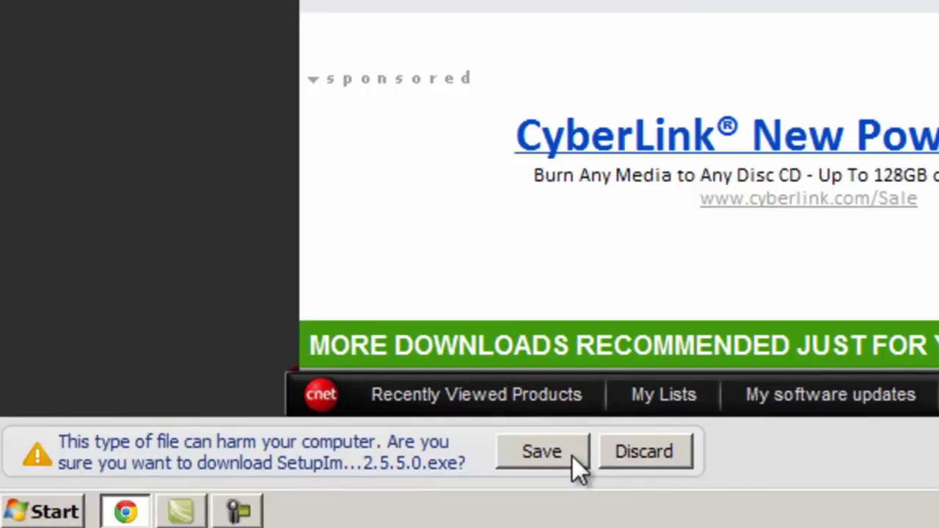
{"action": "left_click", "coordinate": [572, 456]}
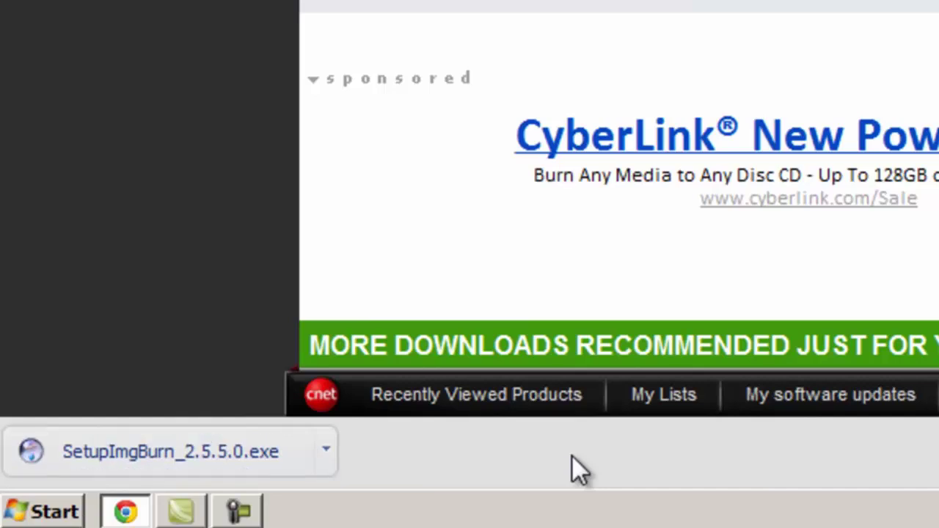
{"action": "left_click", "coordinate": [199, 458]}
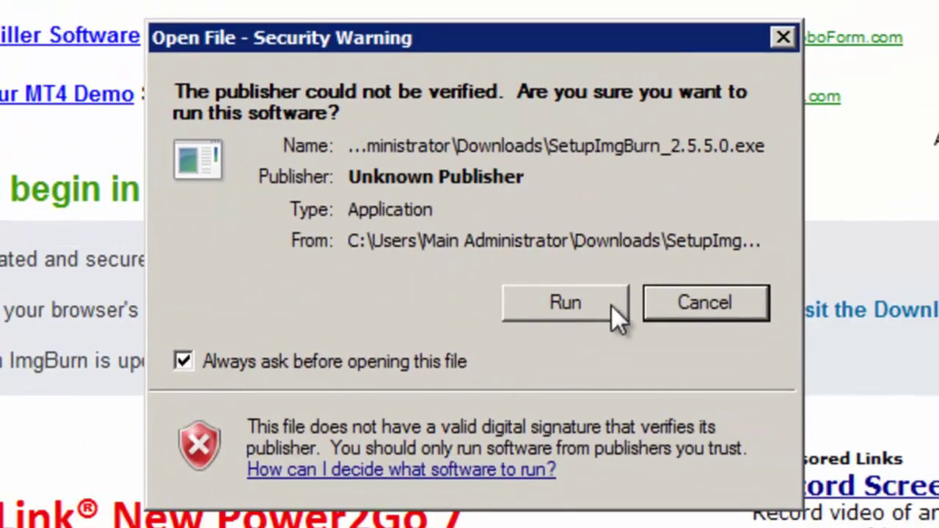
{"action": "left_click", "coordinate": [606, 303]}
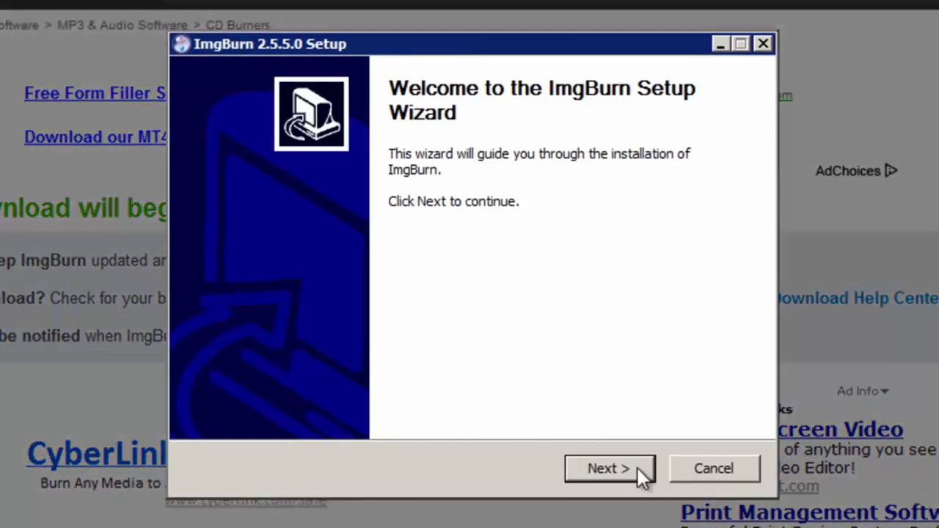
Accept the license agreement and install ImgBurn with the Full setup, the default C:\Program Files (x86)\ImgBurn location and the ImgBurn Start Menu folder.
{"action": "left_click", "coordinate": [638, 468]}
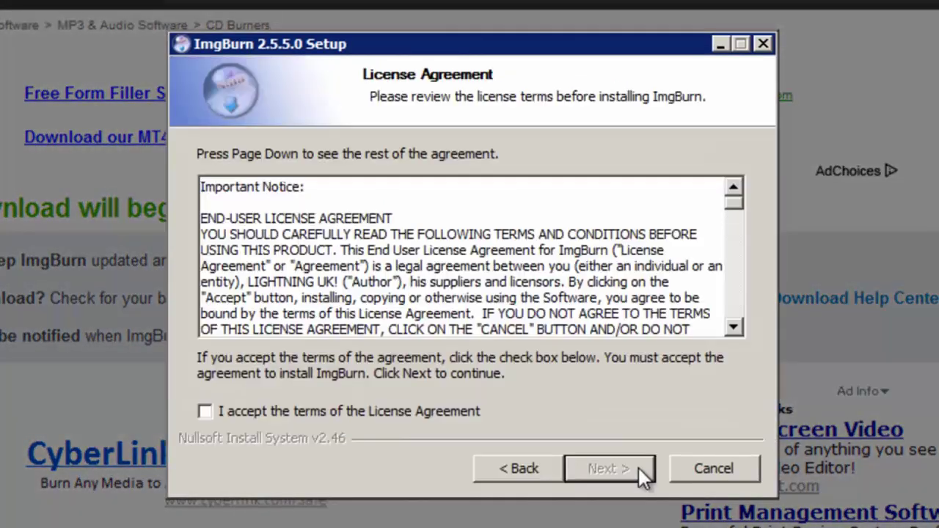
{"action": "left_click", "coordinate": [207, 411]}
{"action": "left_click", "coordinate": [644, 472]}
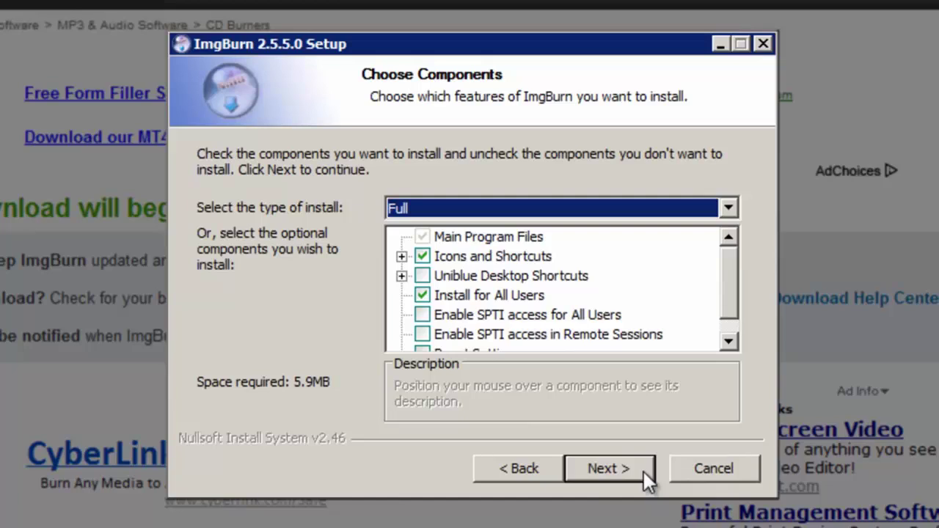
{"action": "left_click", "coordinate": [643, 472]}
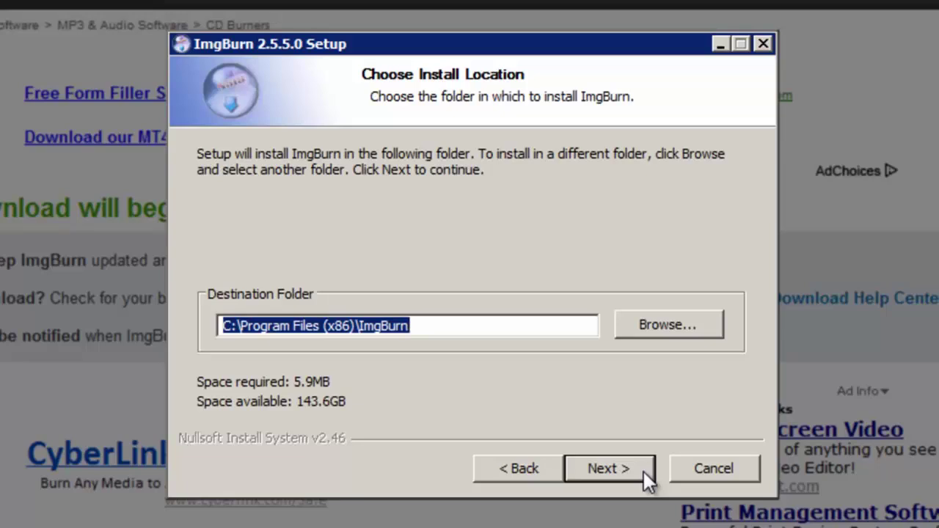
{"action": "left_click", "coordinate": [644, 471]}
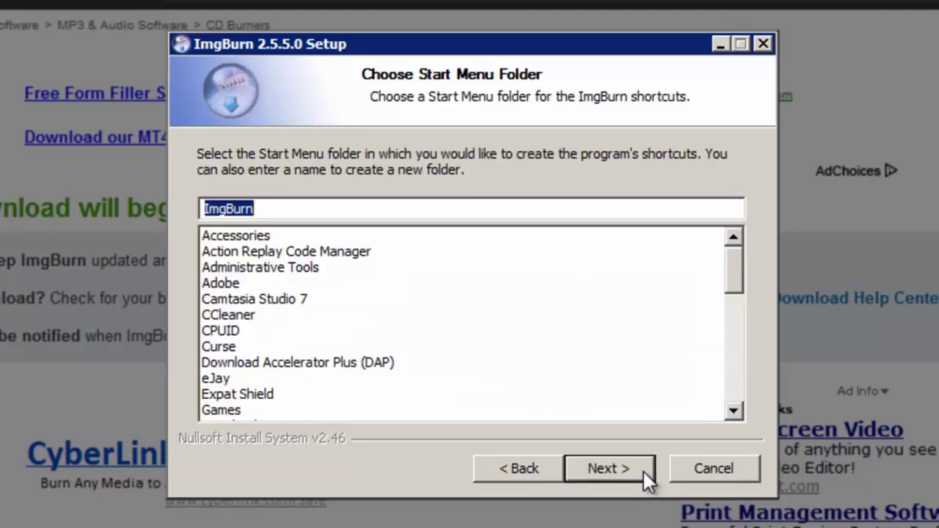
{"action": "left_click", "coordinate": [644, 471]}
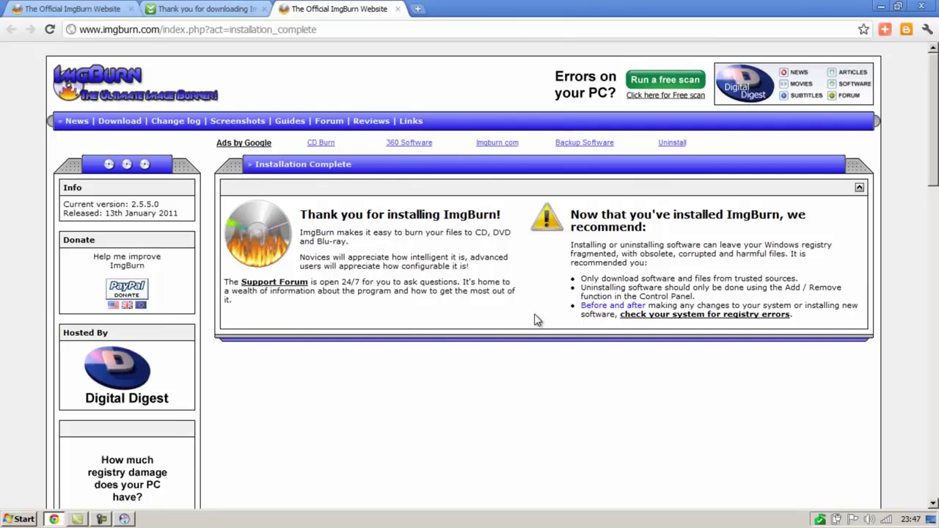
Close the installation-complete web page and finish the setup wizard with Run ImgBurn enabled.
{"action": "left_click", "coordinate": [397, 9]}
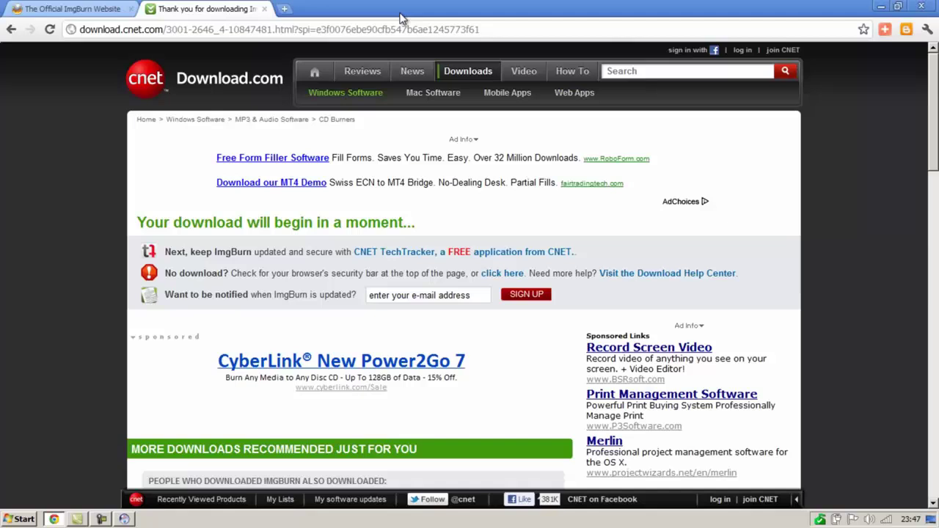
{"action": "left_click", "coordinate": [124, 519]}
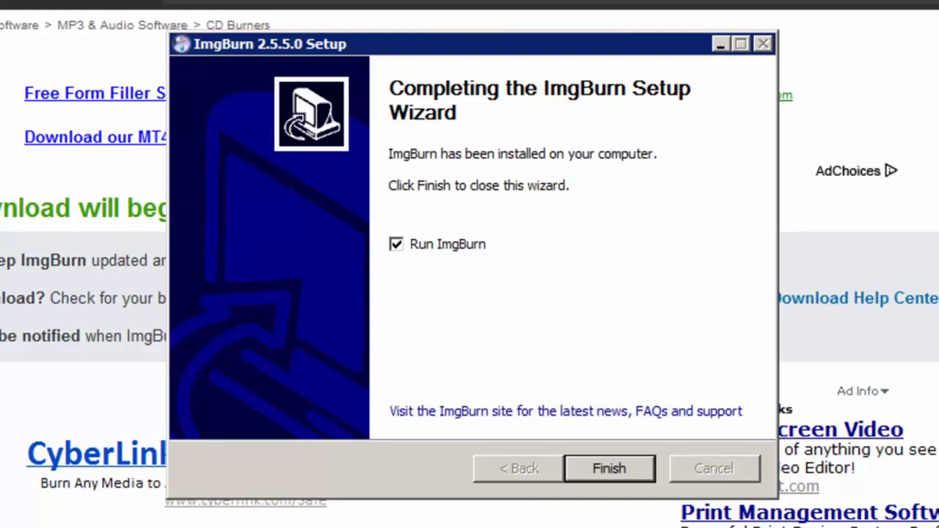
{"action": "left_click", "coordinate": [609, 468]}
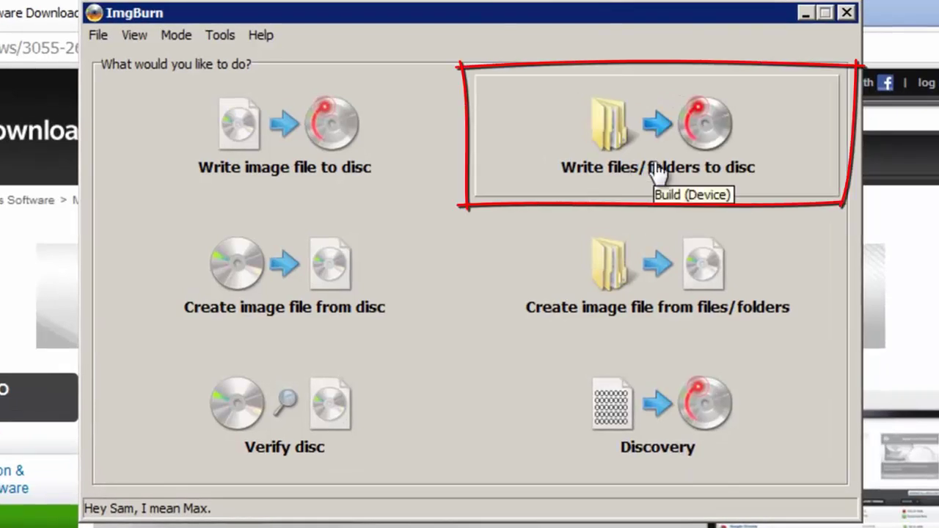
Choose to write files/folders to disc and check that Build mode and Device output are selected.
{"action": "left_click", "coordinate": [745, 144]}
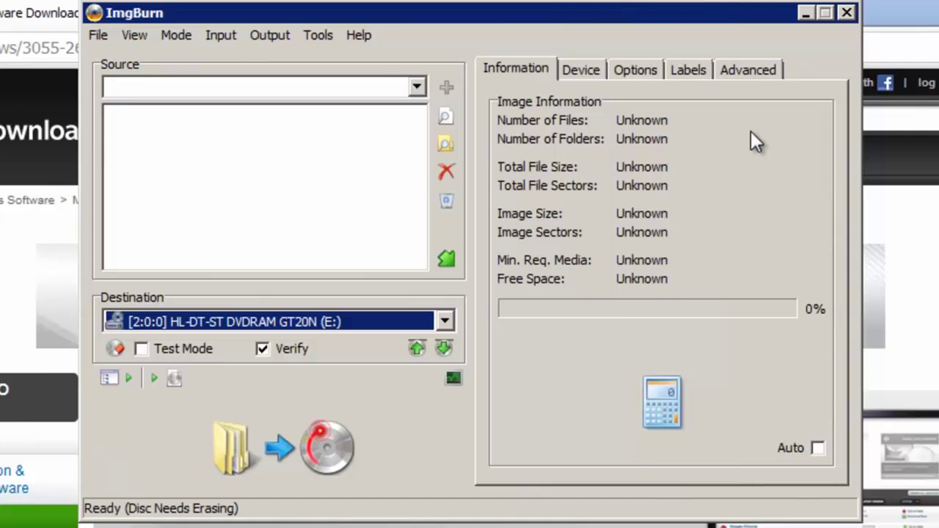
{"action": "left_click", "coordinate": [181, 34]}
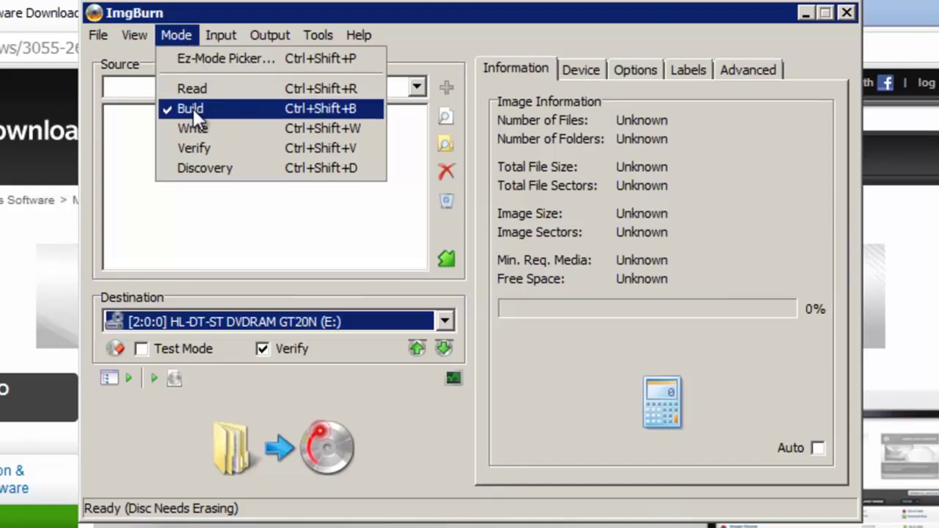
{"action": "mouse_move", "coordinate": [280, 30]}
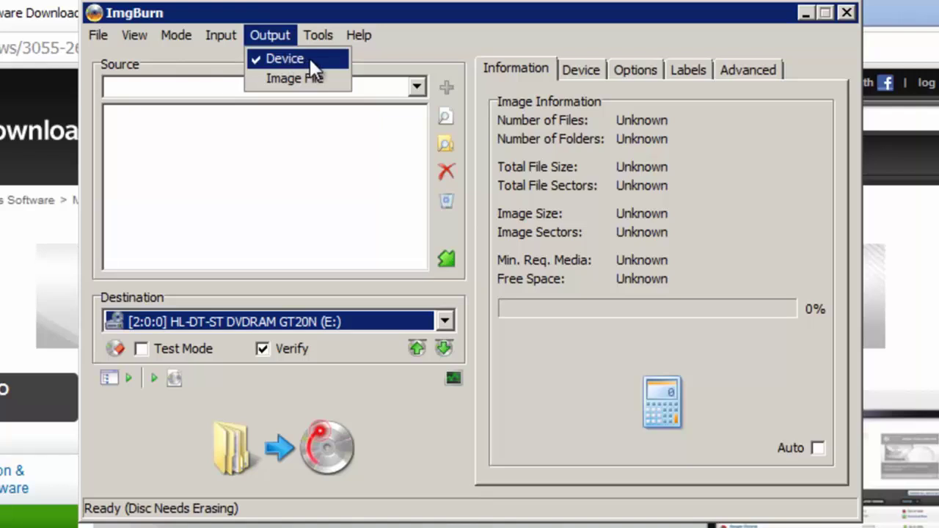
{"action": "left_click", "coordinate": [434, 25]}
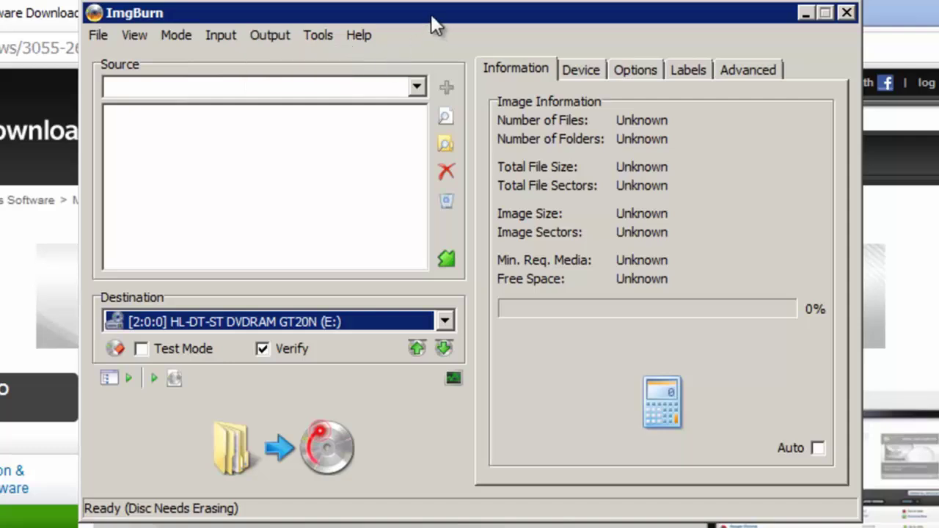
Add the "Videos to burn to CD" folder from the Videos library as the source.
{"action": "left_click", "coordinate": [449, 142]}
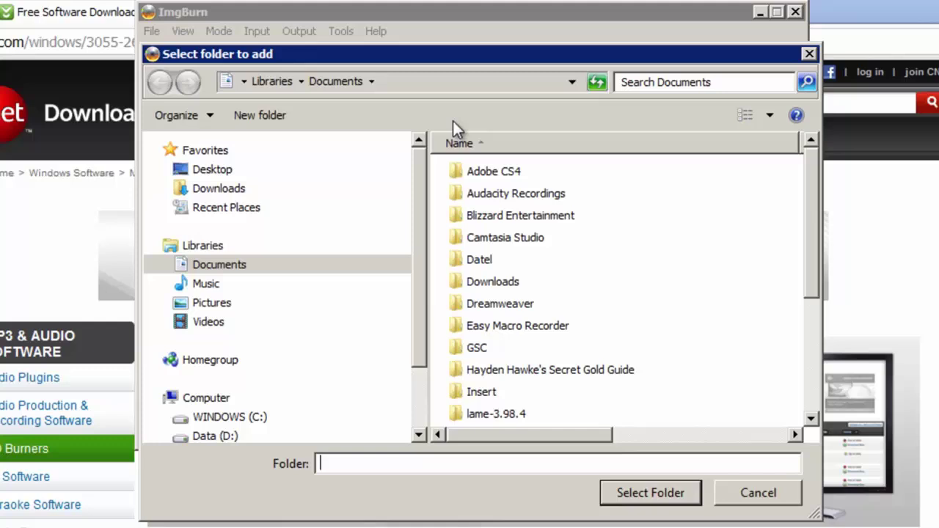
{"action": "left_click", "coordinate": [220, 322]}
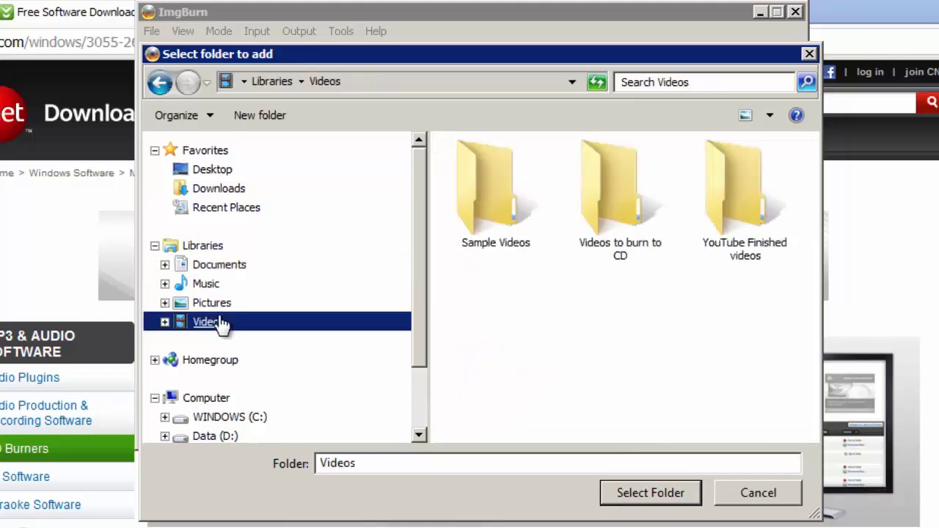
{"action": "double_click", "coordinate": [640, 216]}
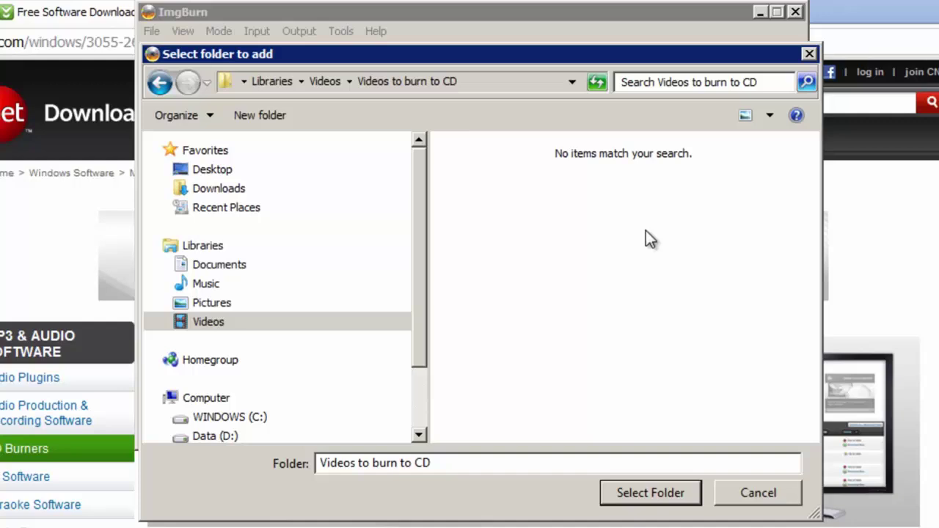
{"action": "left_click", "coordinate": [159, 82]}
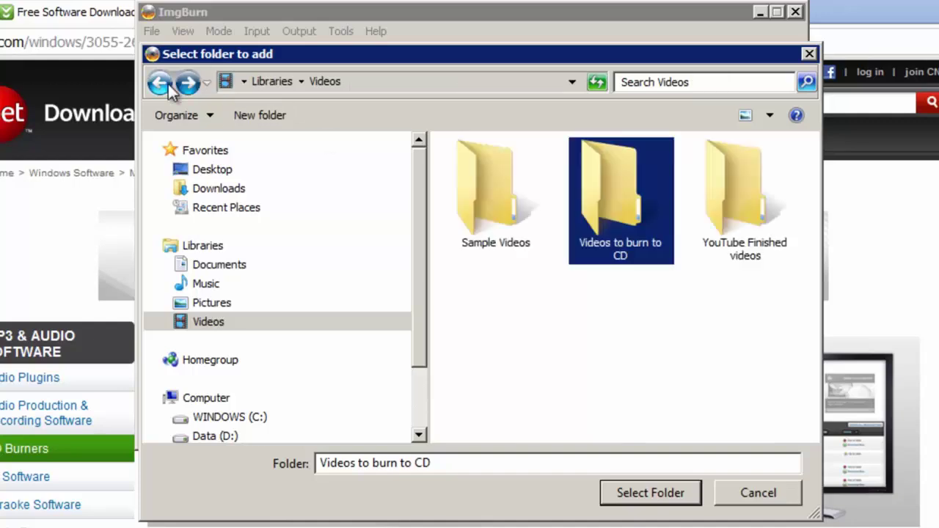
{"action": "left_click", "coordinate": [616, 234]}
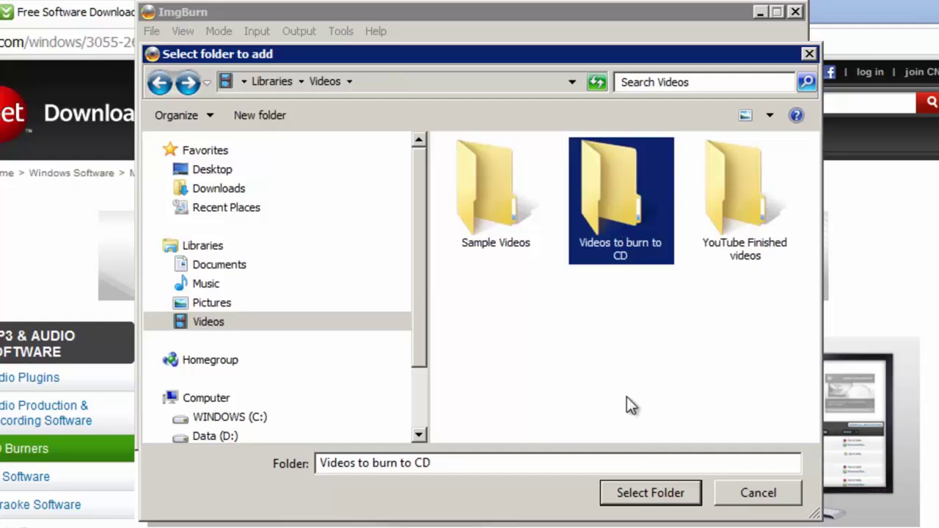
{"action": "left_click", "coordinate": [651, 493]}
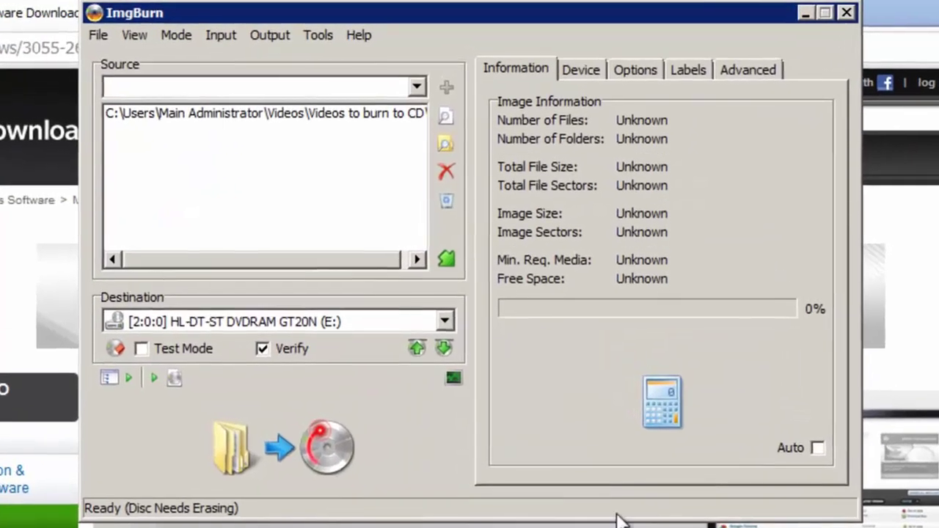
Check the destination drive and calculate the image information, using the "Videos to burn to CD" folder's content as the root directory.
{"action": "left_click", "coordinate": [449, 322]}
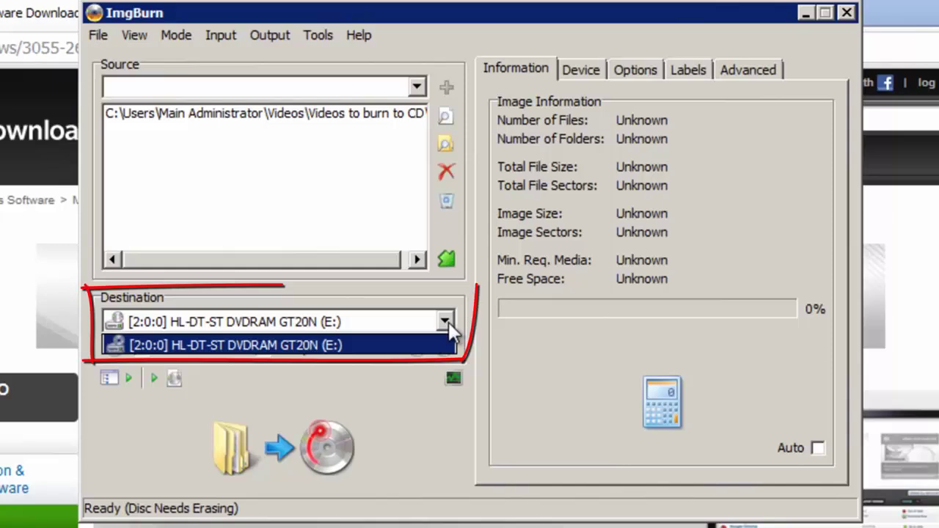
{"action": "left_click", "coordinate": [445, 321]}
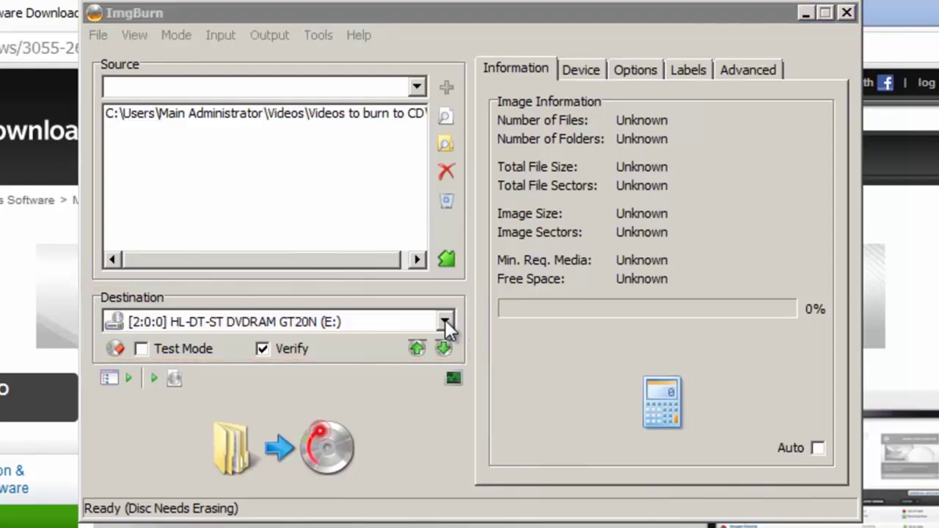
{"action": "left_click", "coordinate": [692, 402]}
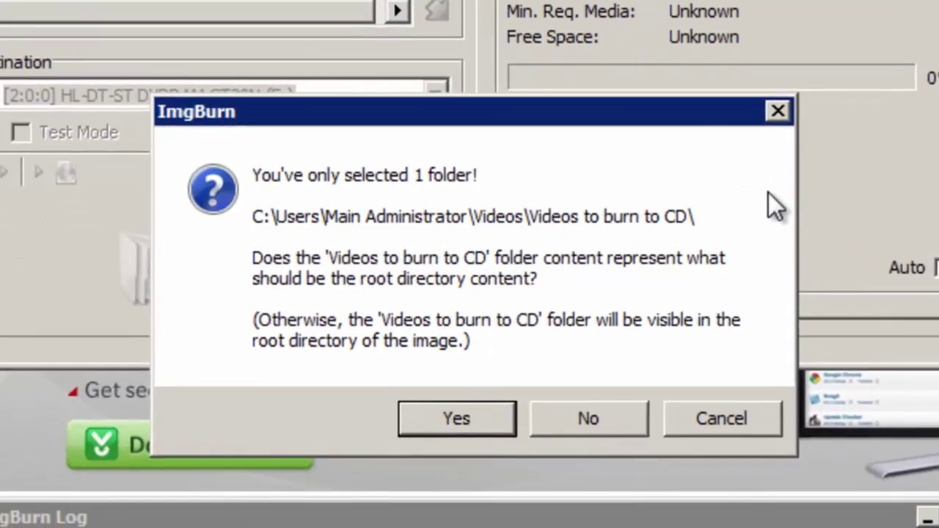
{"action": "left_click", "coordinate": [484, 430]}
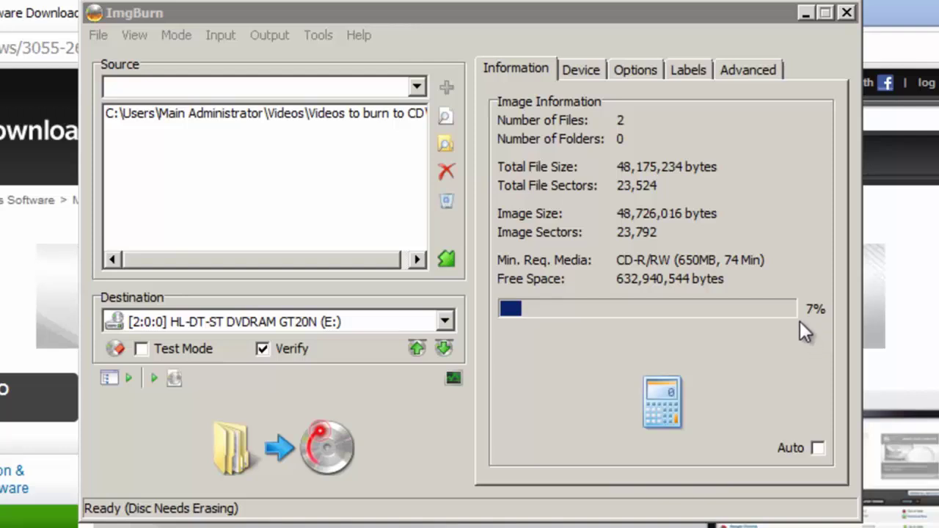
{"action": "left_click", "coordinate": [587, 66]}
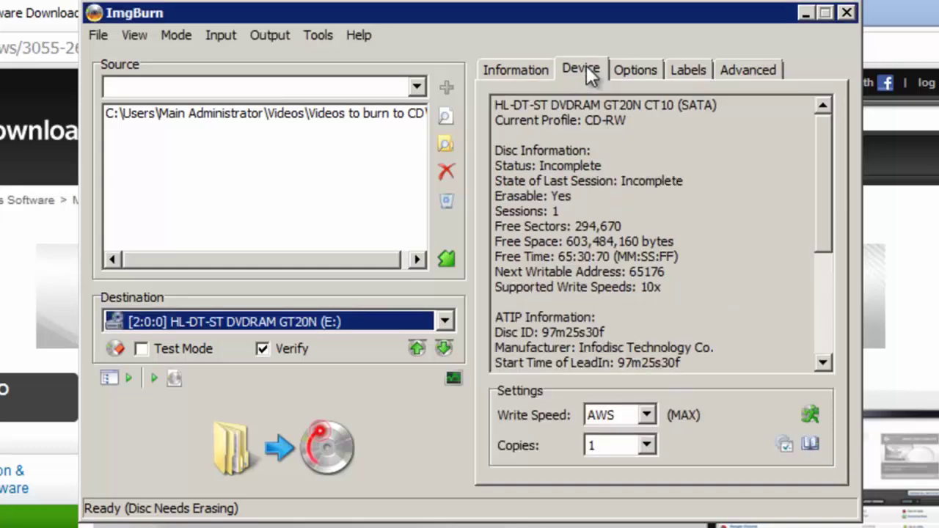
{"action": "left_click", "coordinate": [625, 70]}
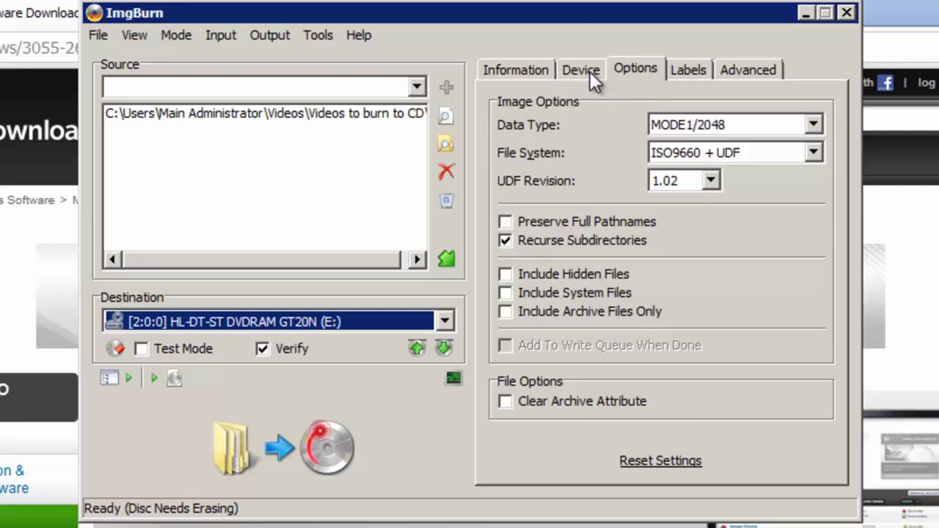
{"action": "left_click", "coordinate": [589, 72]}
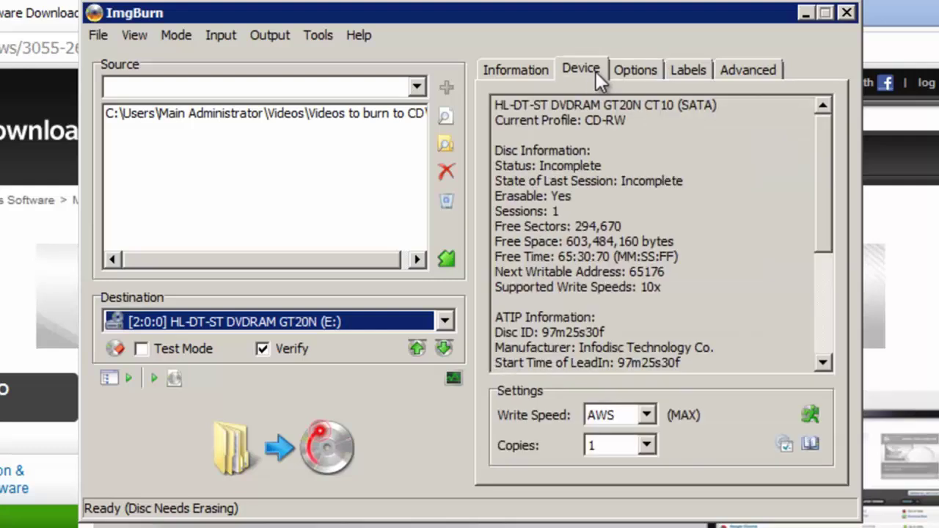
{"action": "left_click", "coordinate": [617, 73]}
Set the ISO9660 volume label to BURNING_TEST and copy it to the UDF volume label.
{"action": "left_click", "coordinate": [689, 69]}
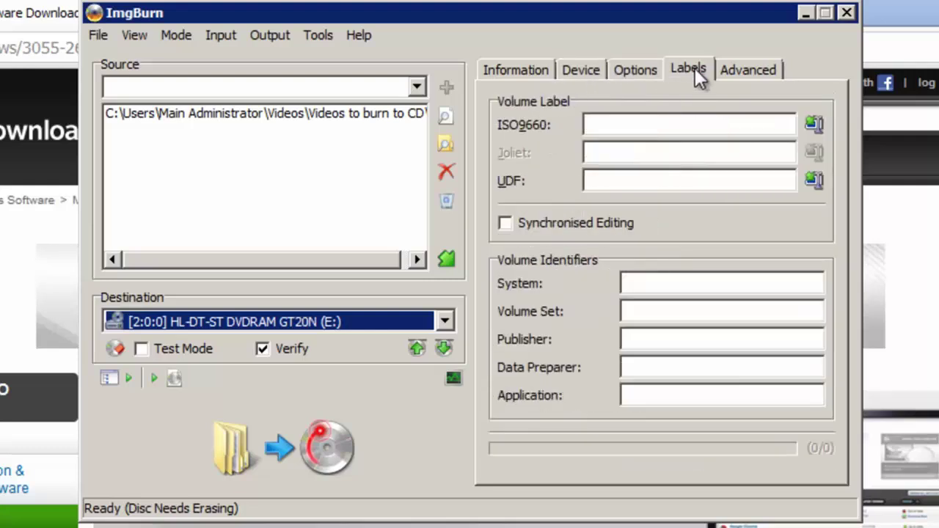
{"action": "left_click", "coordinate": [660, 122]}
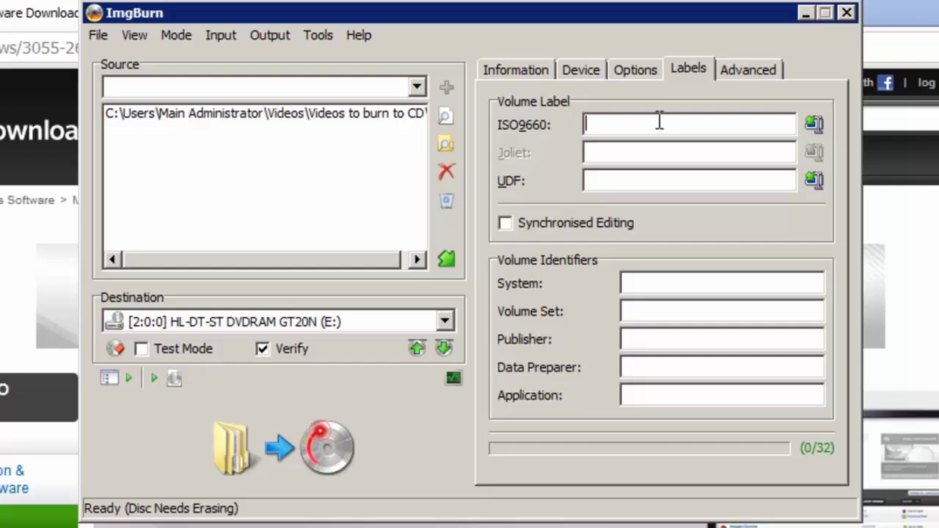
{"action": "type", "text": "BURNING"}
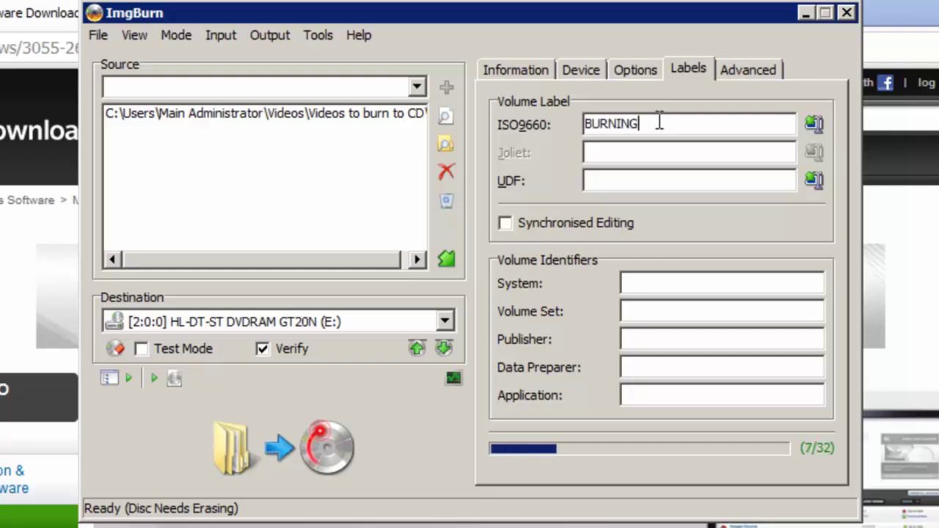
{"action": "type", "text": "_TEST"}
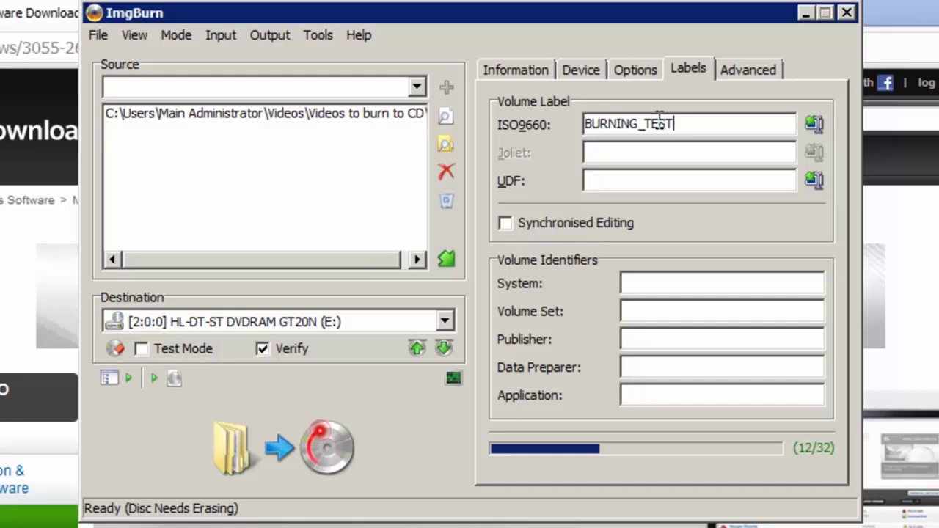
{"action": "left_click", "coordinate": [815, 123]}
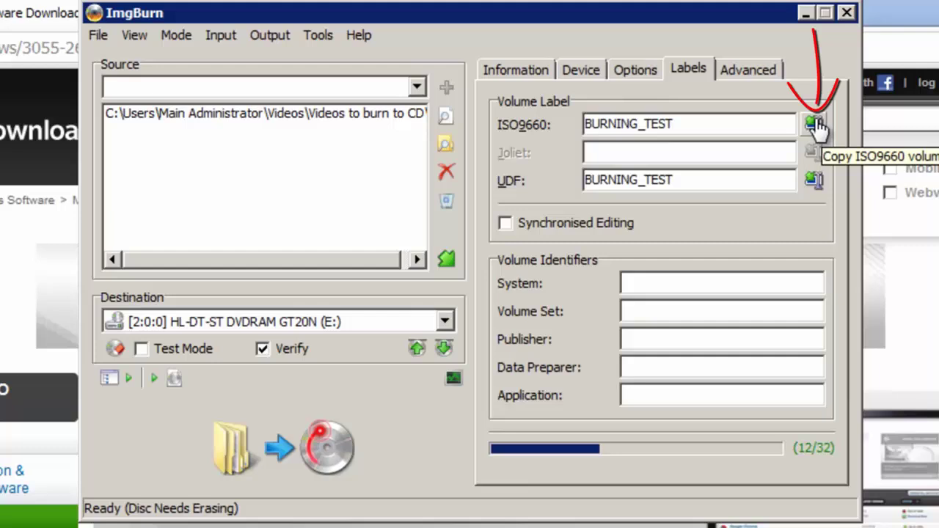
Start the burn, agreeing to erase the disc and using the "Videos to burn to CD" folder's content as the root directory.
{"action": "left_click", "coordinate": [765, 75]}
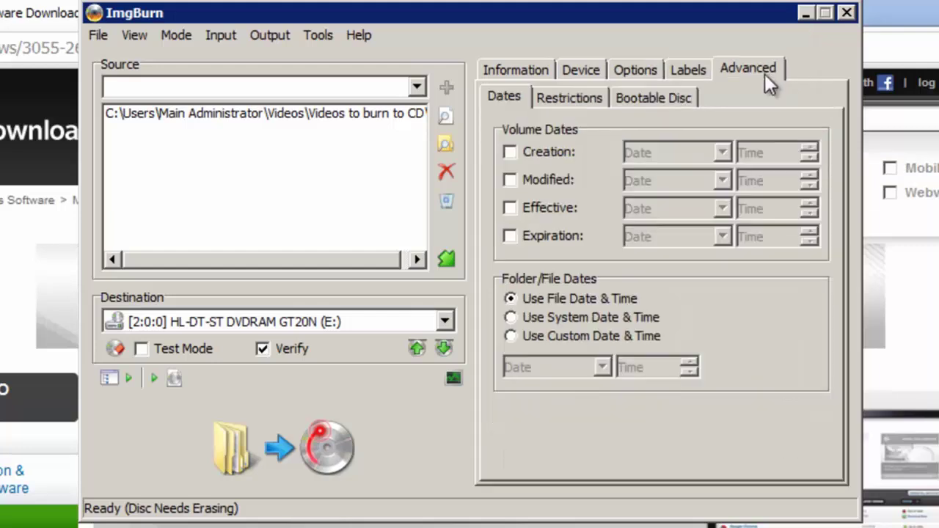
{"action": "left_click", "coordinate": [494, 74]}
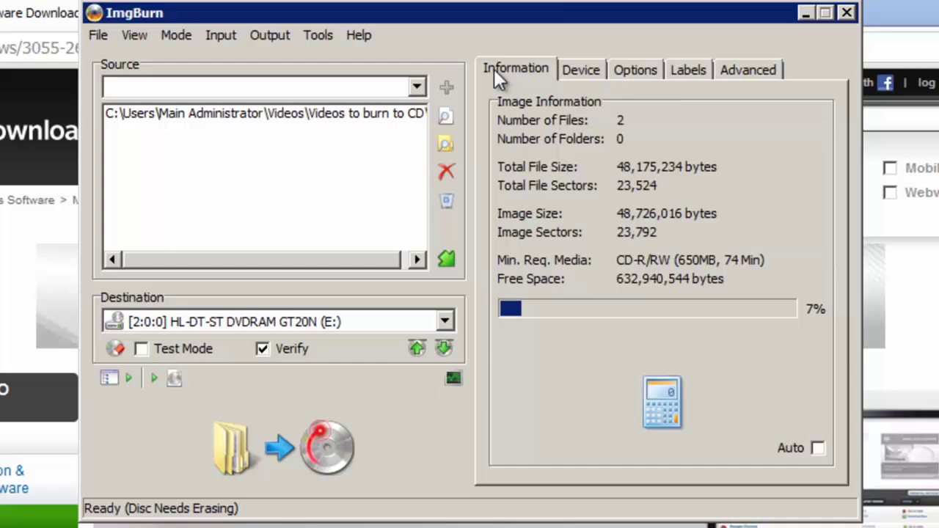
{"action": "left_click", "coordinate": [283, 461]}
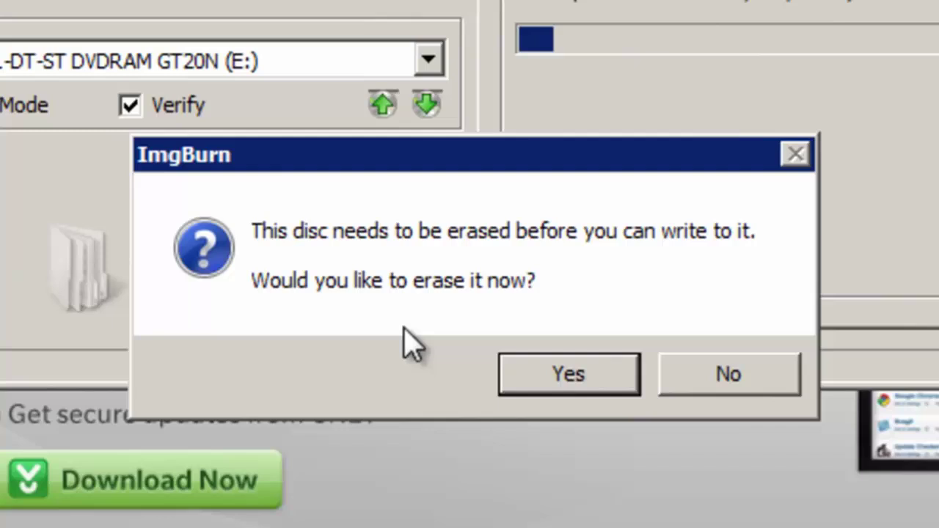
{"action": "left_click", "coordinate": [615, 387]}
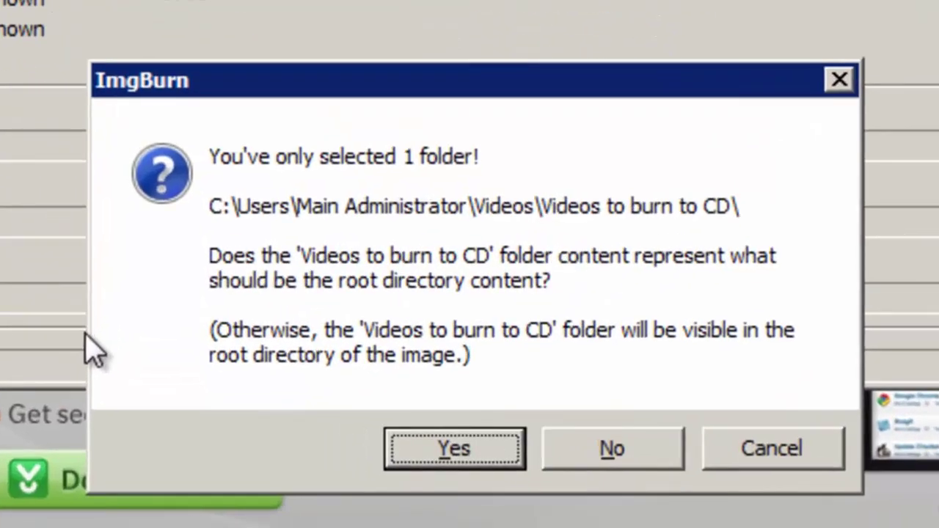
{"action": "left_click", "coordinate": [462, 454]}
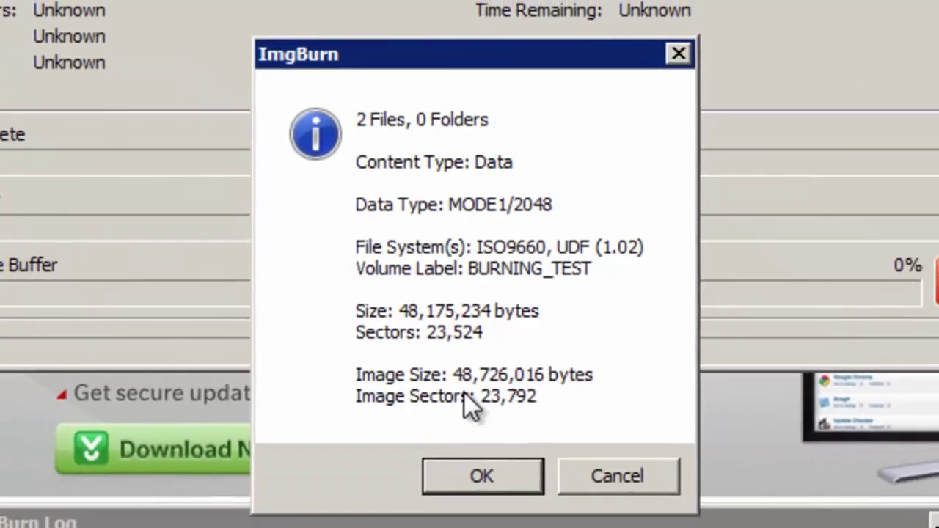
{"action": "left_click", "coordinate": [508, 486]}
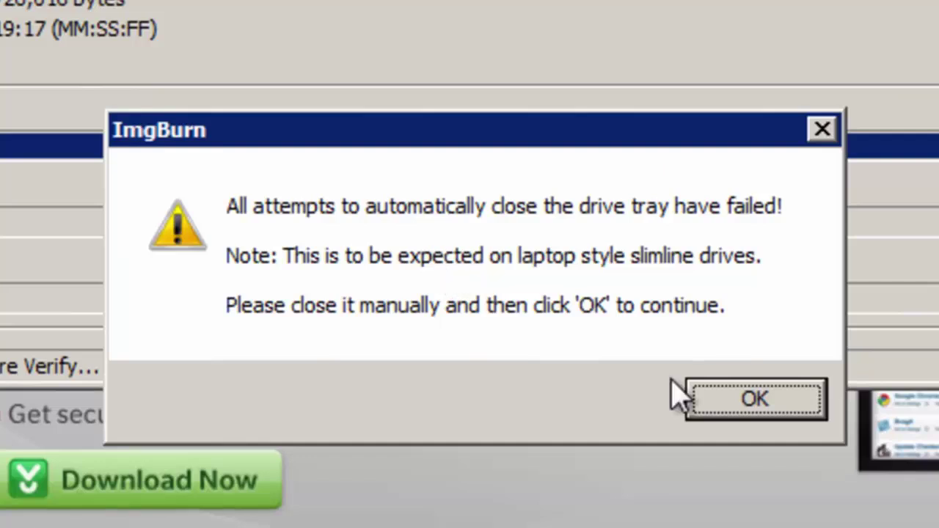
Continue to the disc verification with the drive tray closed by hand, and close ImgBurn and the browser once it completes.
{"action": "left_click", "coordinate": [805, 403]}
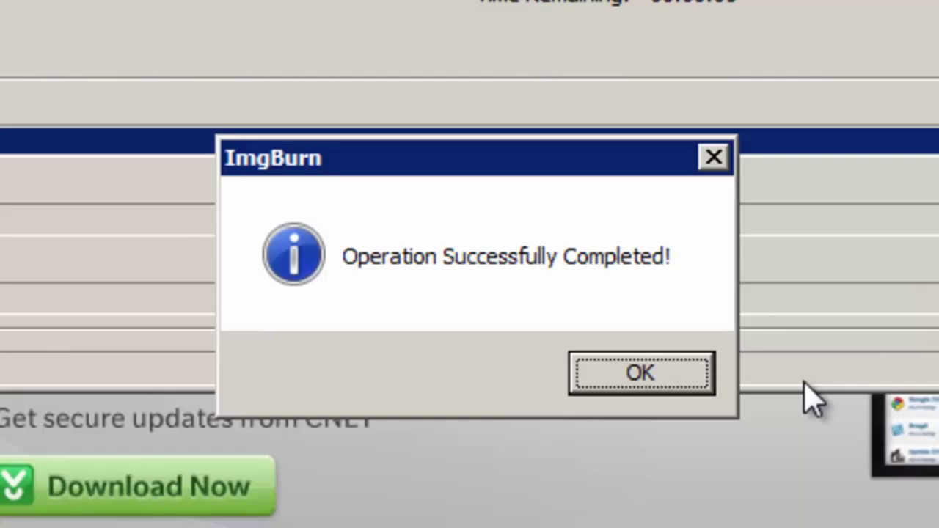
{"action": "left_click", "coordinate": [697, 377]}
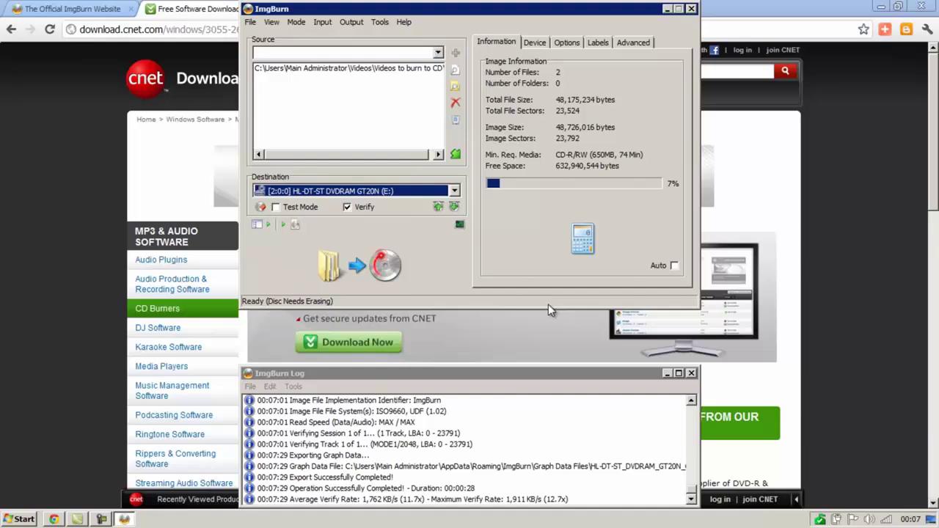
{"action": "left_click", "coordinate": [691, 8]}
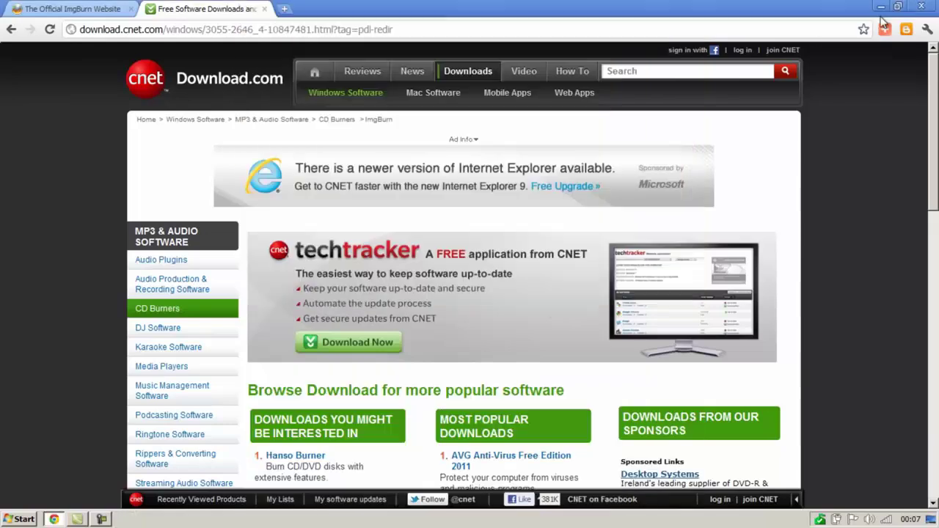
{"action": "left_click", "coordinate": [922, 7]}
Open the BURNING_TEST disc in the CD drive from Computer and play its "How to have a Picture in Picture Effect" video.
{"action": "left_click", "coordinate": [10, 521]}
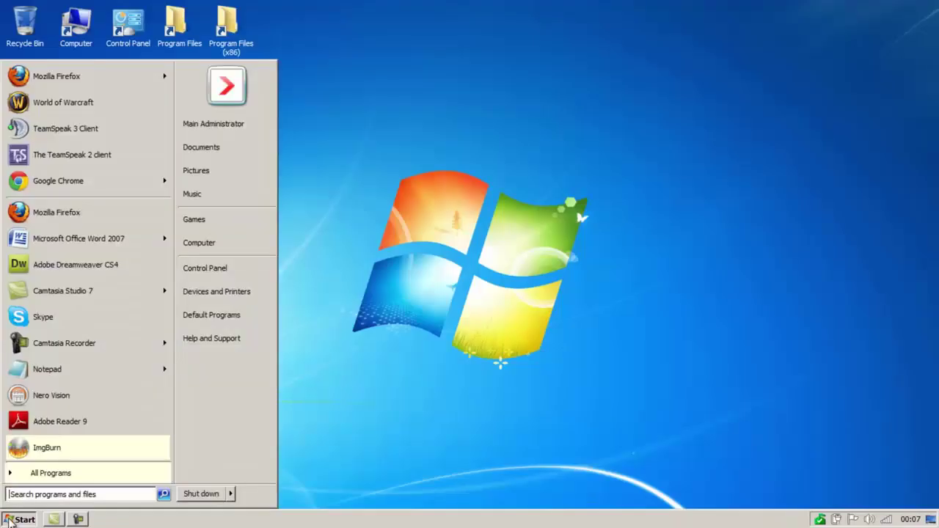
{"action": "left_click", "coordinate": [239, 248]}
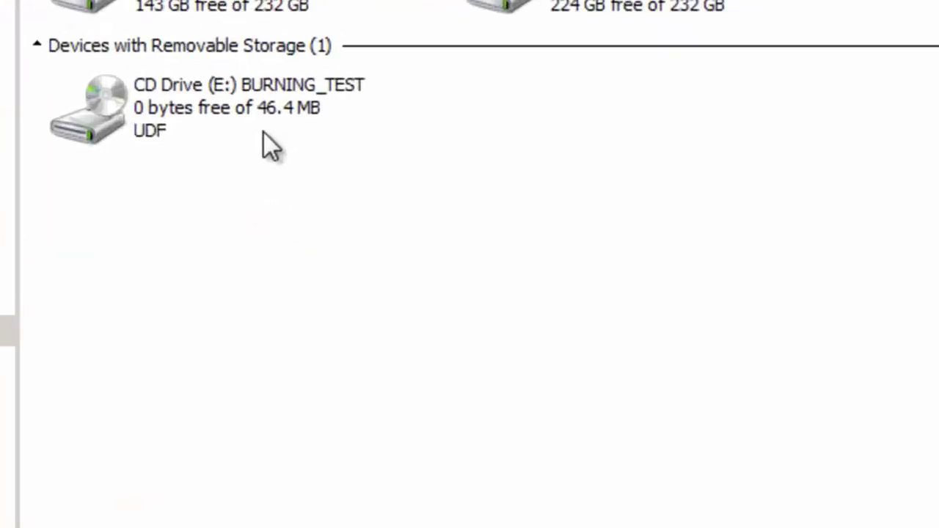
{"action": "mouse_move", "coordinate": [287, 141]}
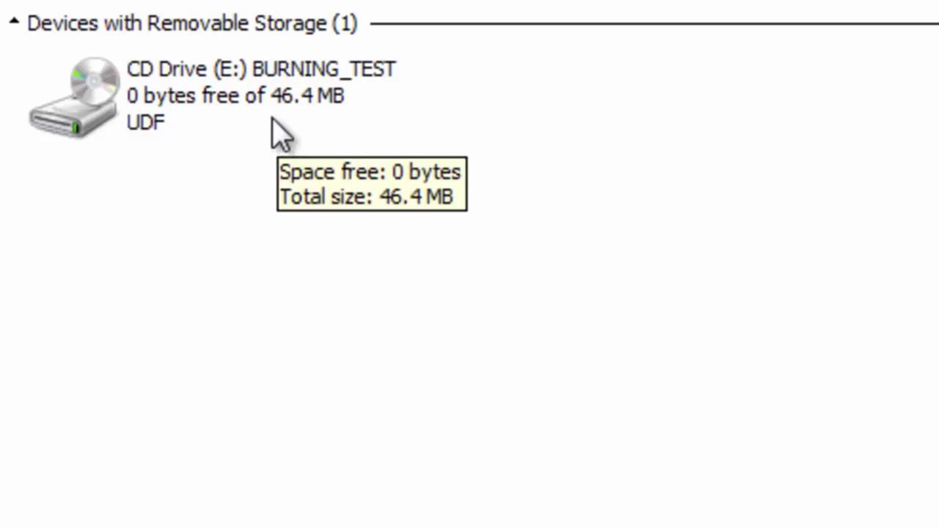
{"action": "right_click", "coordinate": [267, 110]}
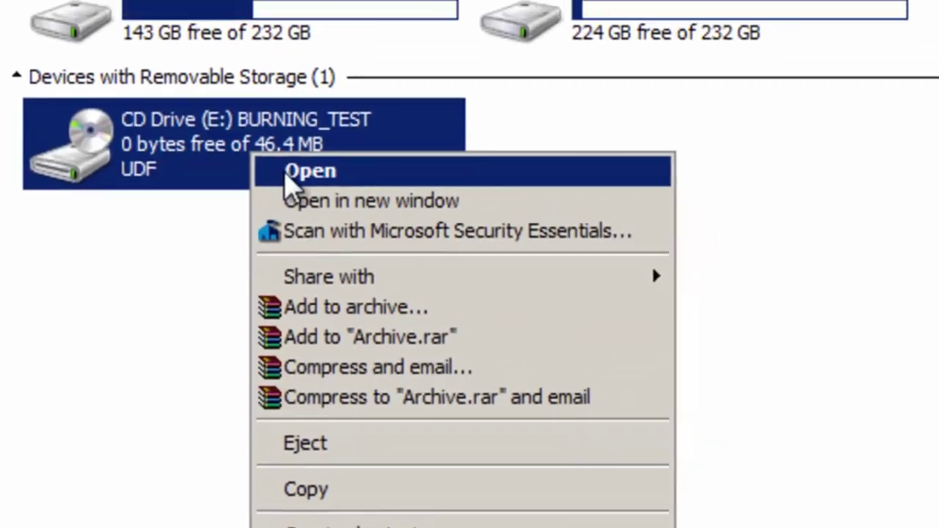
{"action": "left_click", "coordinate": [279, 126]}
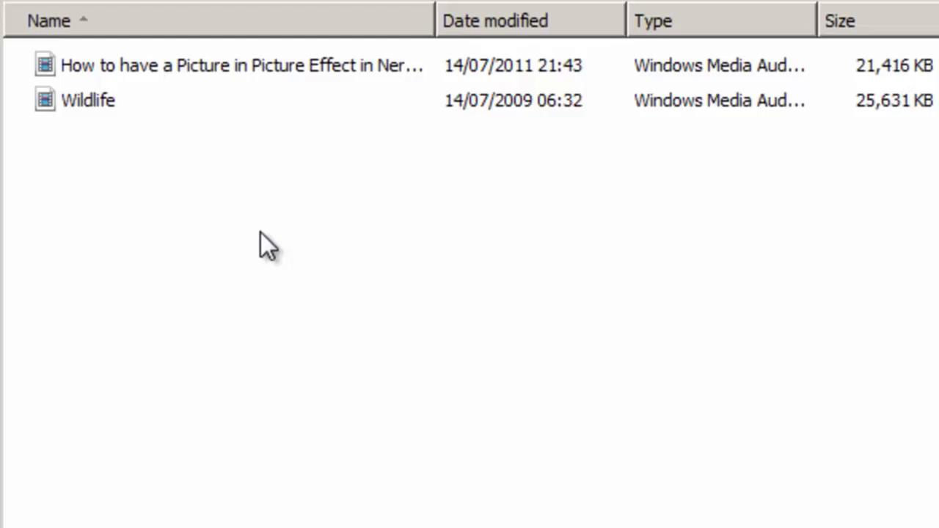
{"action": "left_click", "coordinate": [188, 69]}
{"action": "double_click", "coordinate": [189, 69]}
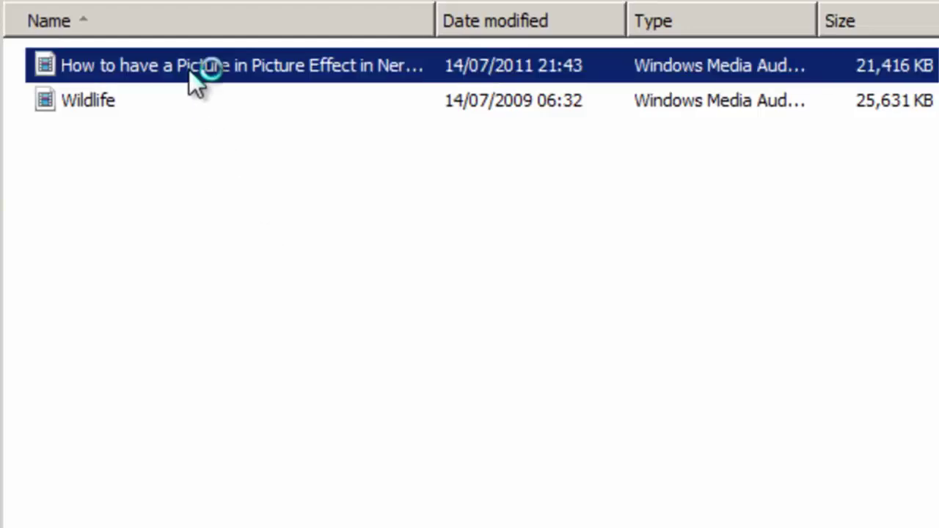